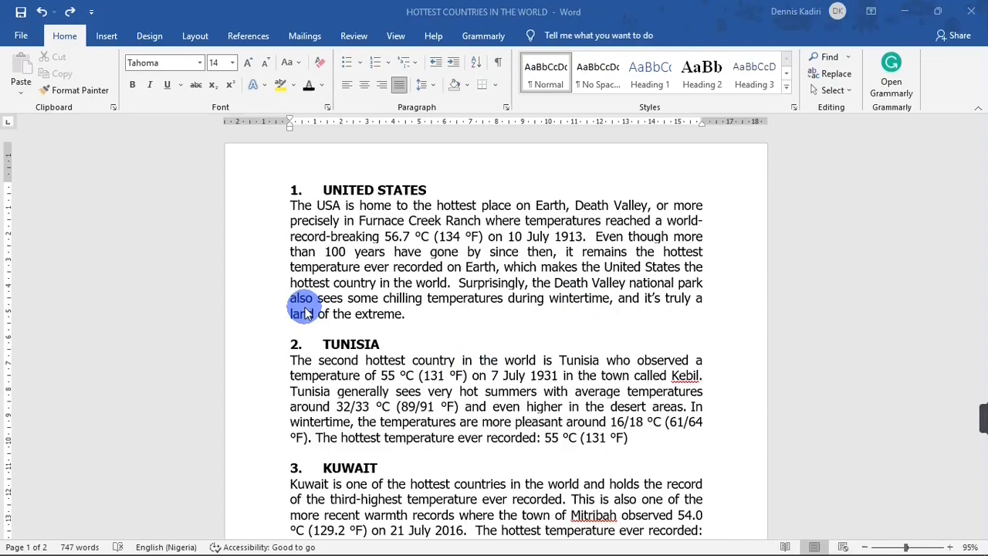
pyautogui.moveTo(975, 197)
pyautogui.mouseDown()
pyautogui.moveTo(974, 187)
pyautogui.moveTo(978, 460)
pyautogui.moveTo(980, 139)
pyautogui.mouseUp()
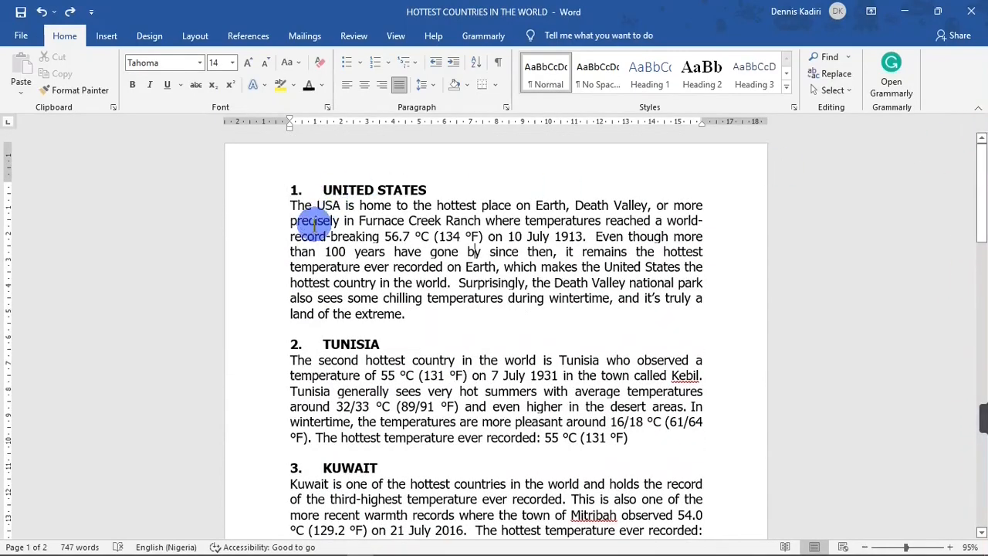
pyautogui.moveTo(321, 186); pyautogui.dragTo(399, 172)
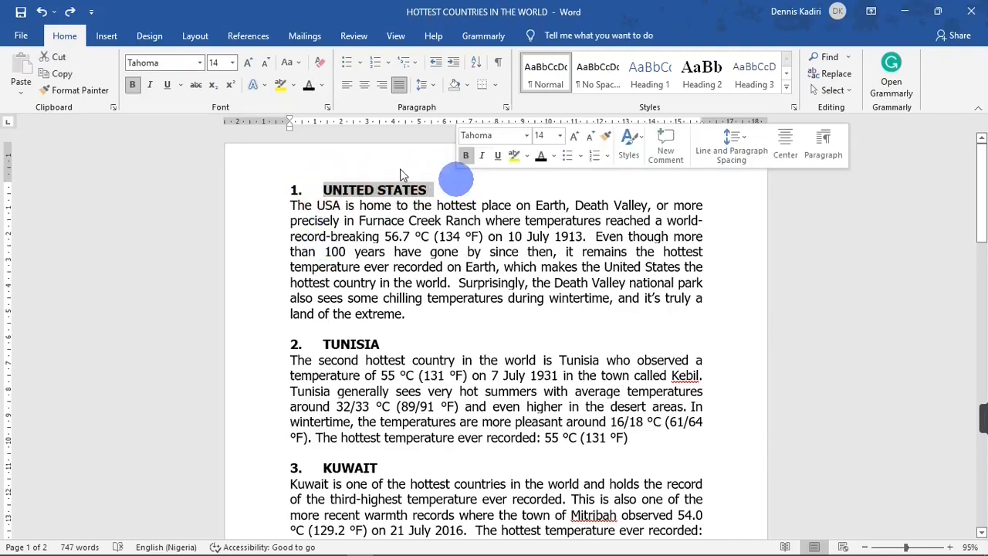
pyautogui.click(203, 65)
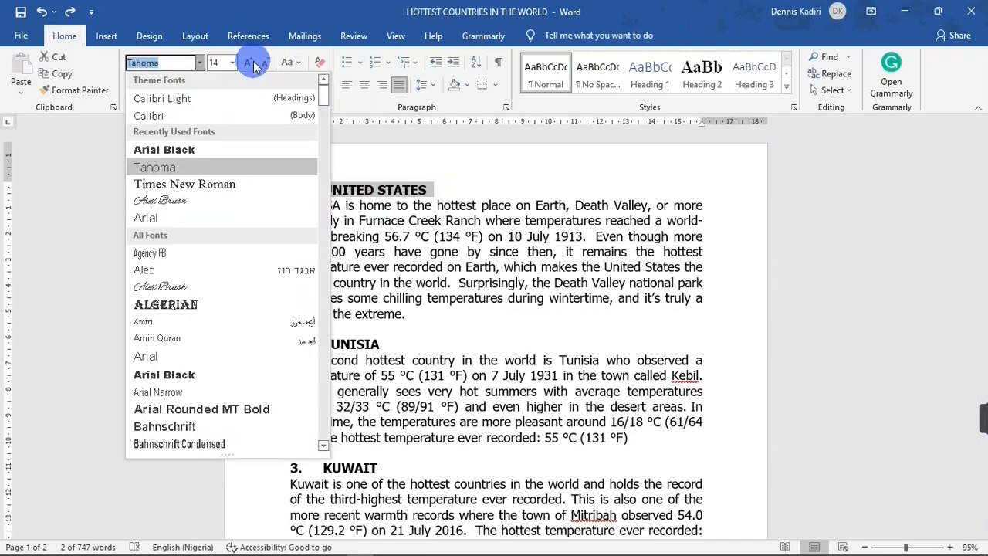
pyautogui.click(455, 236)
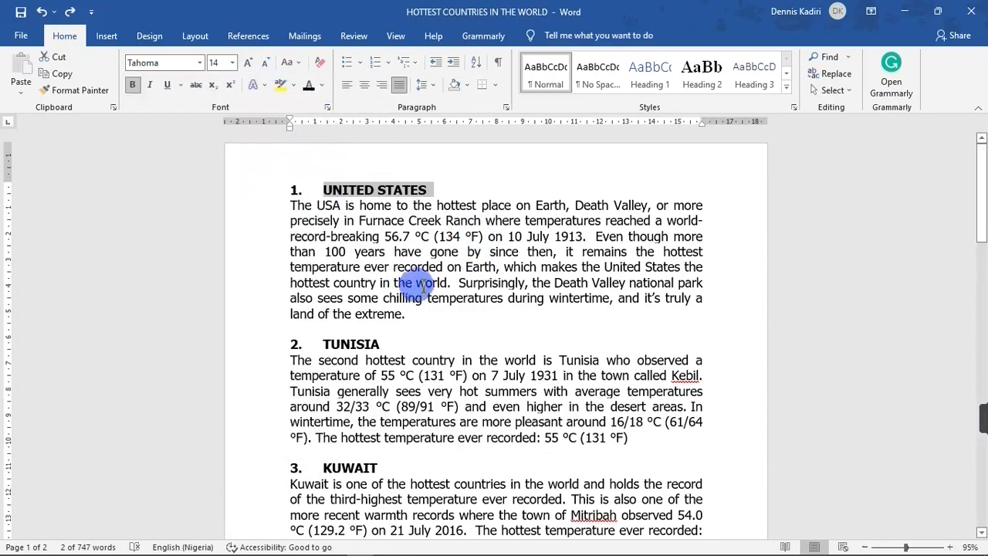
pyautogui.moveTo(982, 155); pyautogui.dragTo(808, 125)
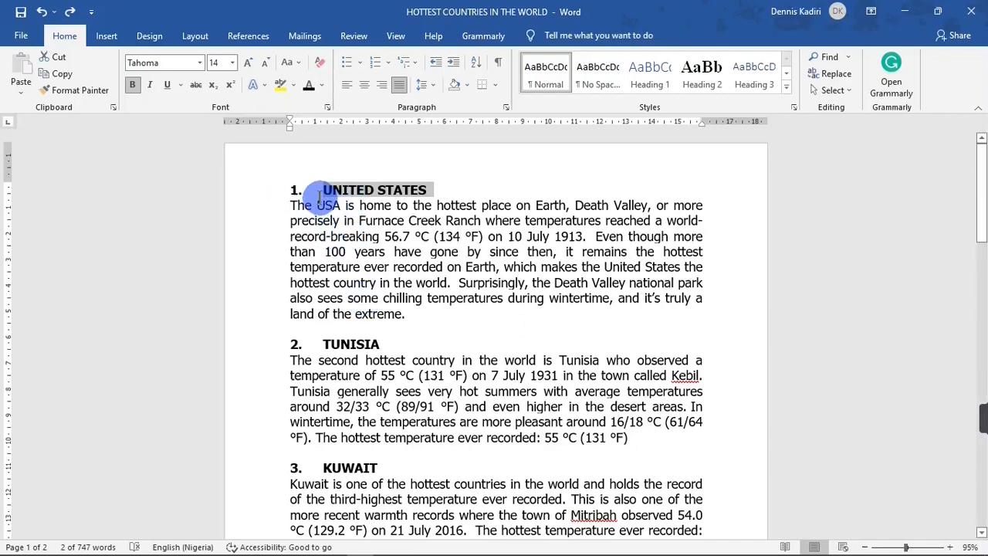
pyautogui.click(353, 253)
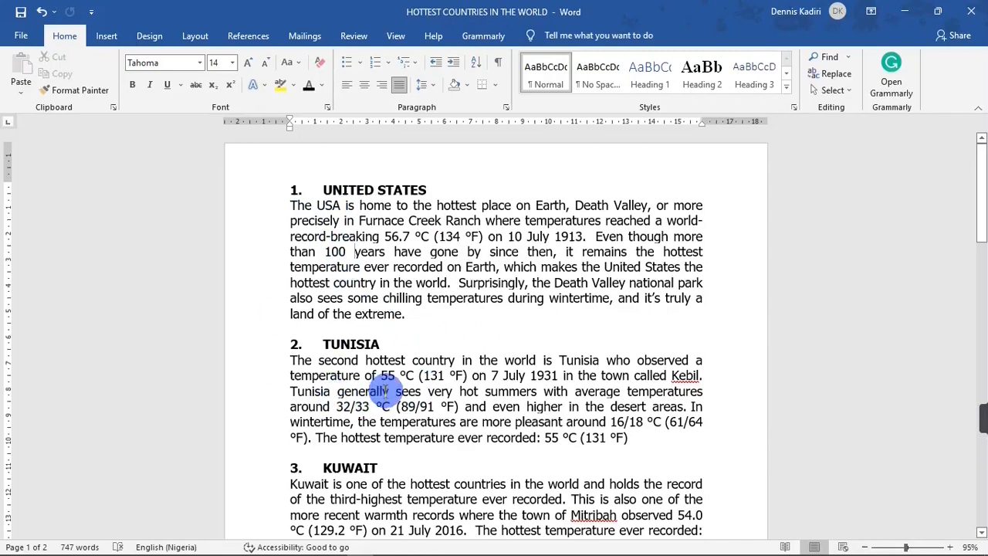
# Apply the Heading 1 style to all ten numbered country headings, from UNITED STATES to MALI
pyautogui.click(268, 195)
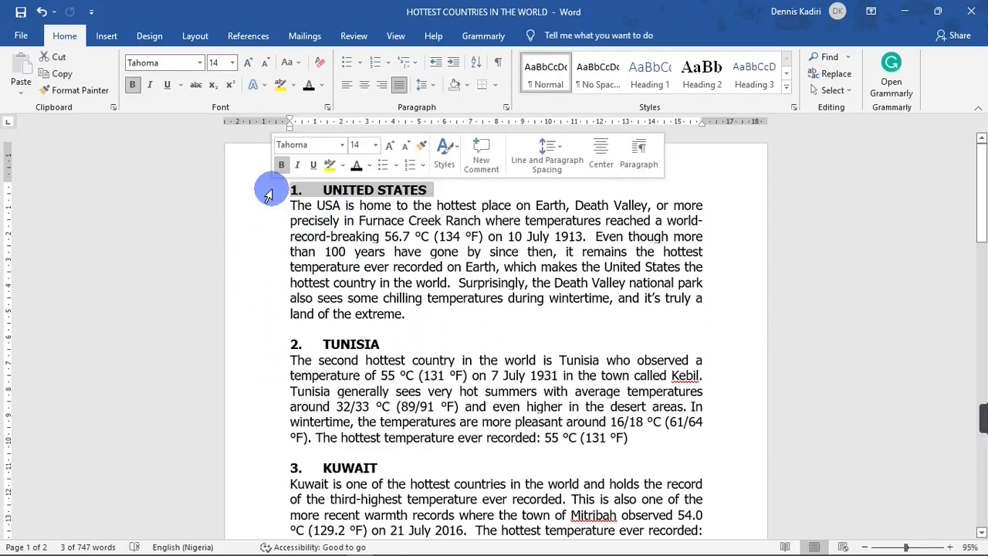
pyautogui.keyDown('ctrl'); pyautogui.click(257, 352); pyautogui.keyUp('ctrl')
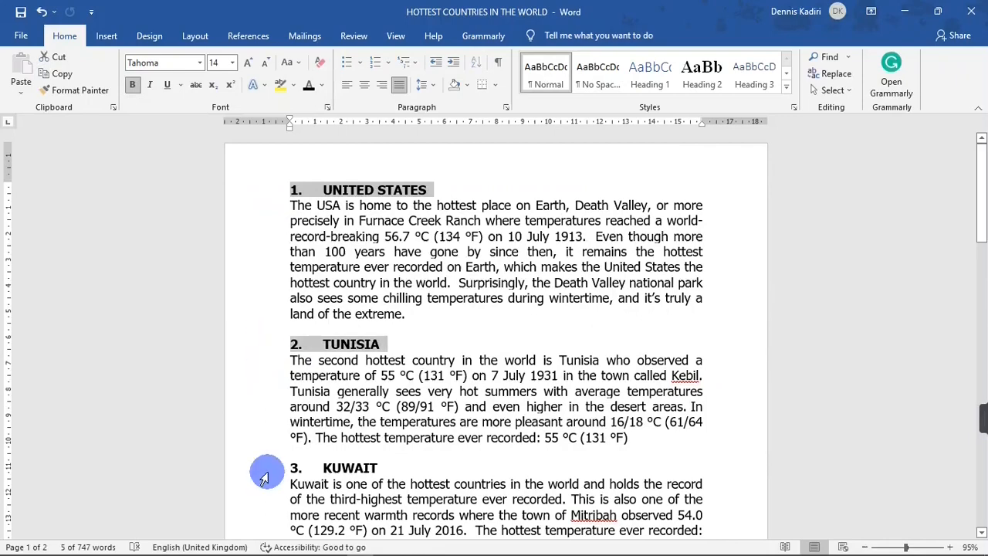
pyautogui.keyDown('ctrl'); pyautogui.click(264, 469); pyautogui.keyUp('ctrl')
pyautogui.moveTo(978, 166); pyautogui.dragTo(979, 231)
pyautogui.keyDown('ctrl'); pyautogui.click(265, 272); pyautogui.keyUp('ctrl')
pyautogui.keyDown('ctrl'); pyautogui.click(269, 378); pyautogui.keyUp('ctrl')
pyautogui.scroll(-5, 266, 324)
pyautogui.keyDown('ctrl'); pyautogui.click(264, 288); pyautogui.keyUp('ctrl')
pyautogui.scroll(-5, 274, 340)
pyautogui.keyDown('ctrl'); pyautogui.click(279, 375); pyautogui.keyUp('ctrl')
pyautogui.scroll(-5, 251, 309)
pyautogui.keyDown('ctrl'); pyautogui.click(252, 264); pyautogui.keyUp('ctrl')
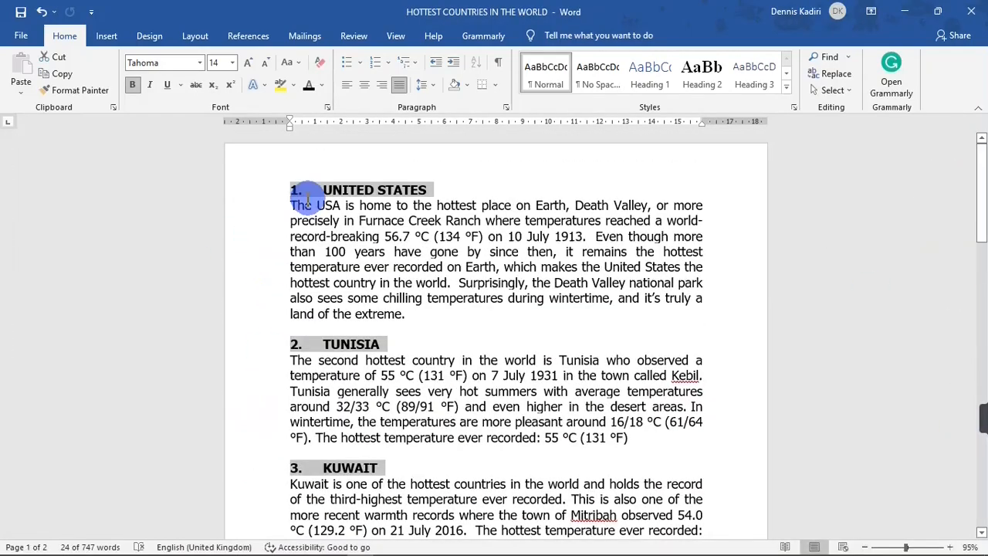
pyautogui.moveTo(977, 153); pyautogui.dragTo(965, 121)
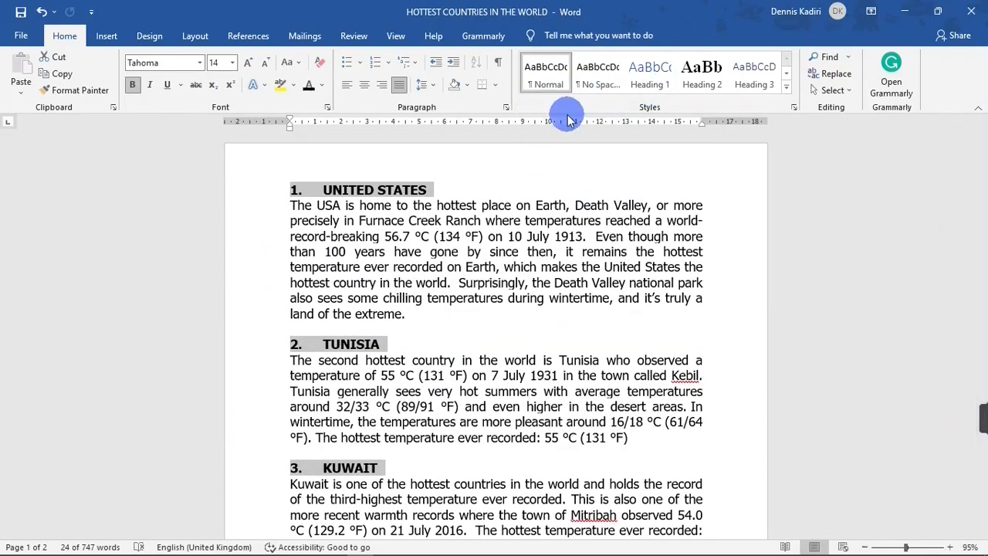
pyautogui.click(654, 85)
pyautogui.moveTo(983, 362); pyautogui.dragTo(950, 163)
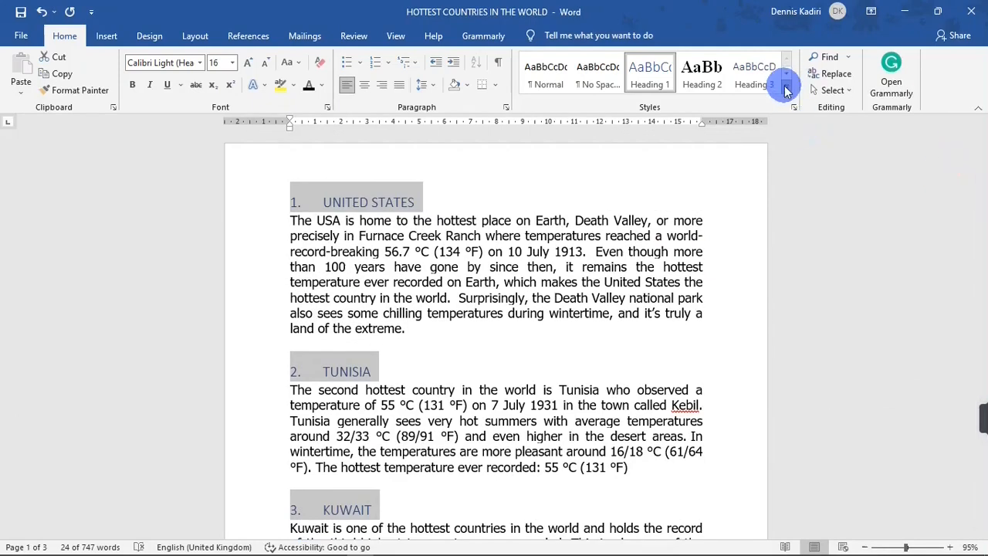
pyautogui.click(785, 90)
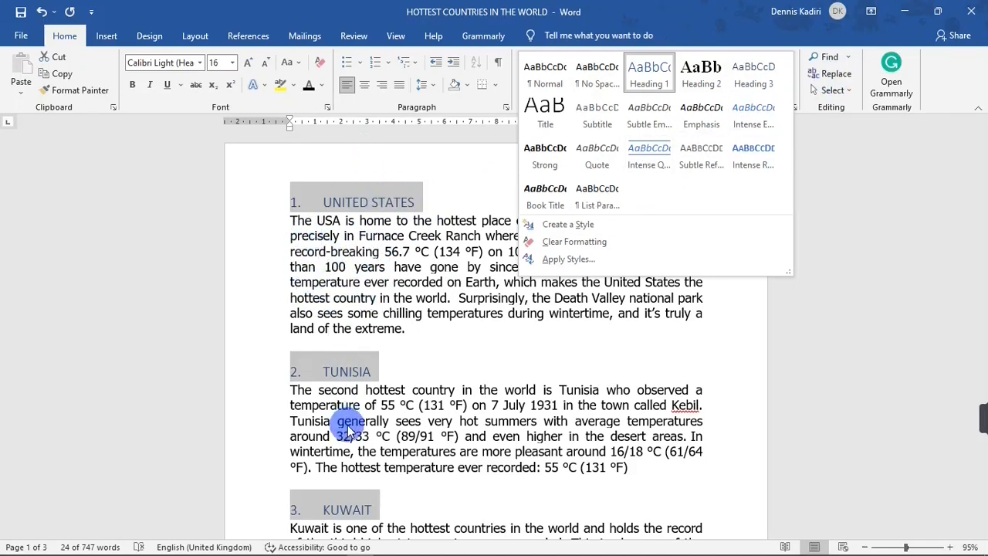
pyautogui.click(655, 71)
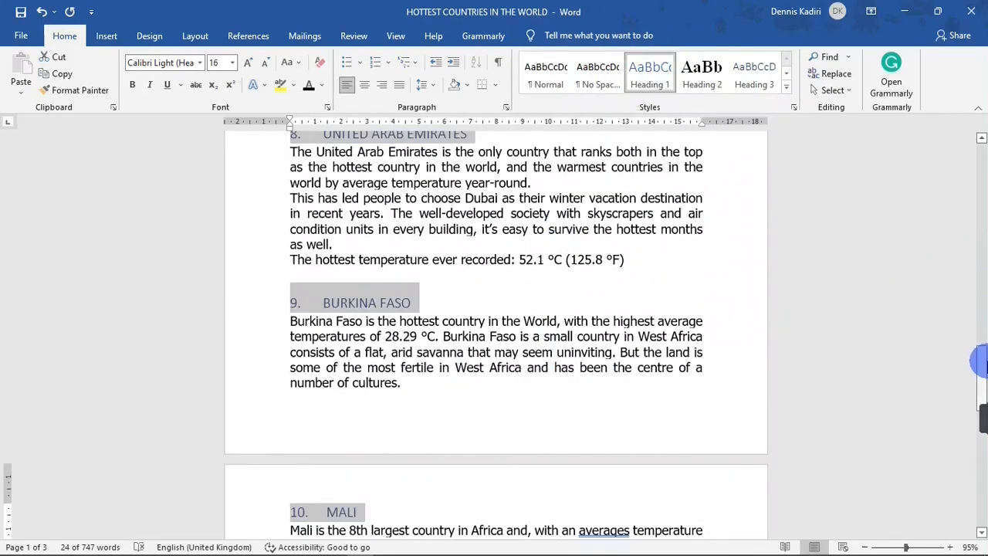
# Modify the Heading 1 style to use Arial Black, size 16, in the standard red colour
pyautogui.moveTo(978, 361); pyautogui.dragTo(979, 147)
pyautogui.click(353, 202)
pyautogui.moveTo(979, 185); pyautogui.dragTo(977, 147)
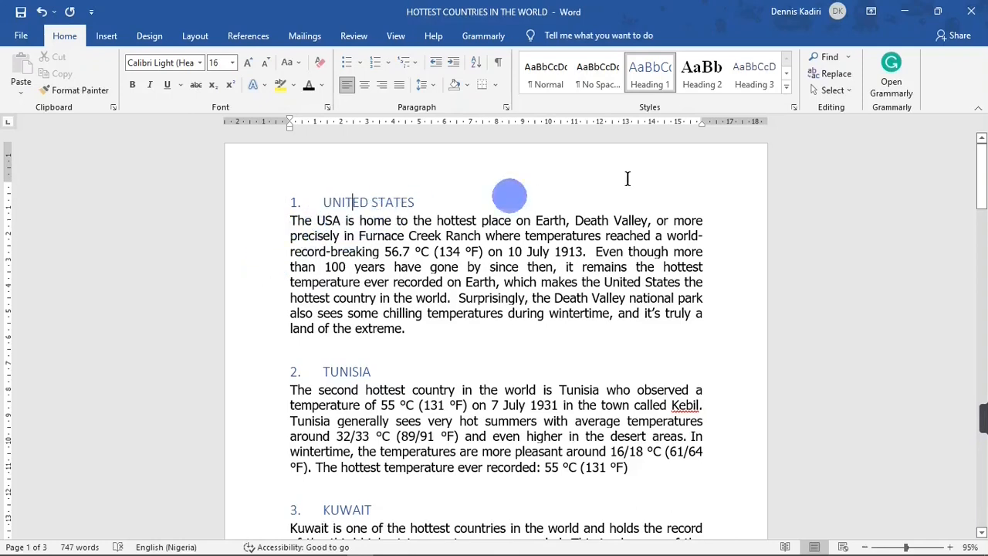
pyautogui.rightClick(648, 84)
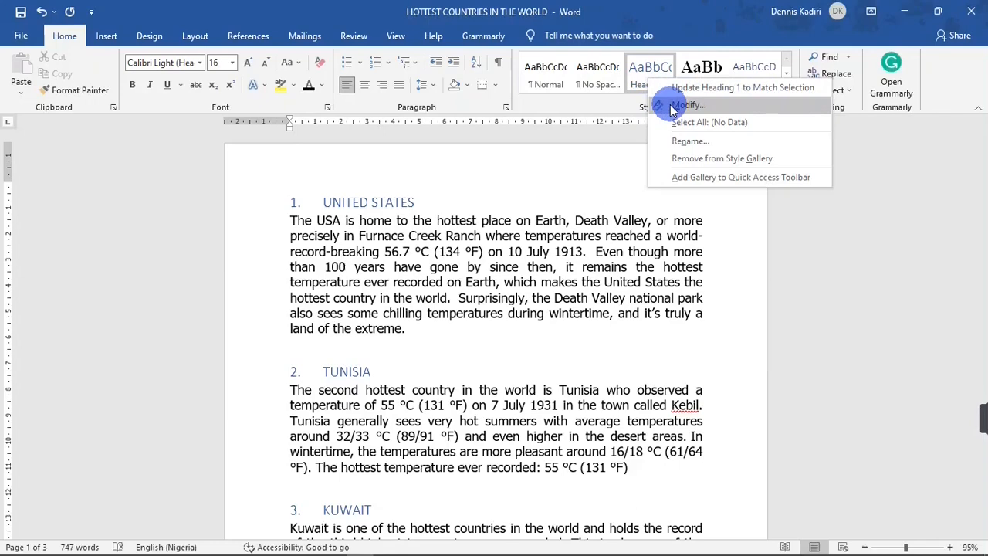
pyautogui.click(673, 108)
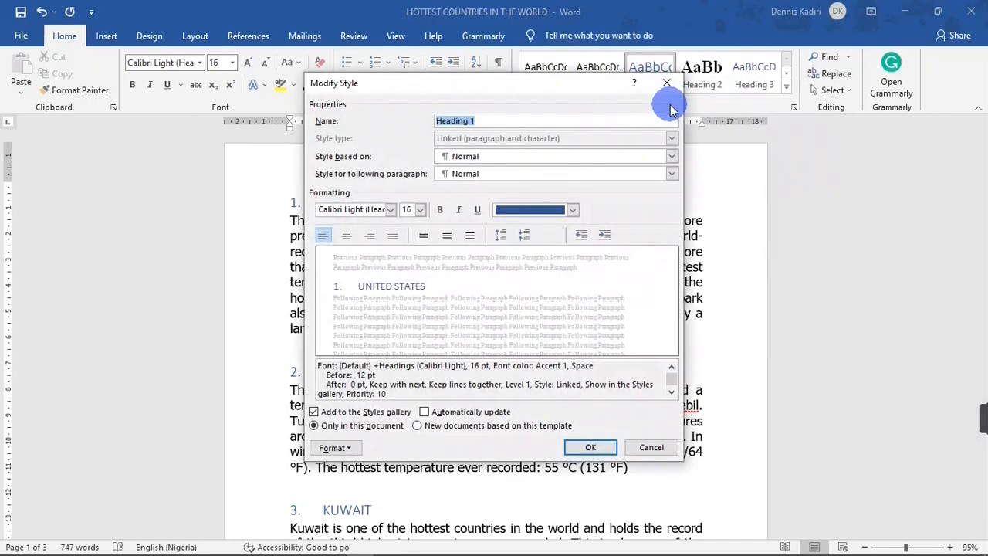
pyautogui.click(390, 210)
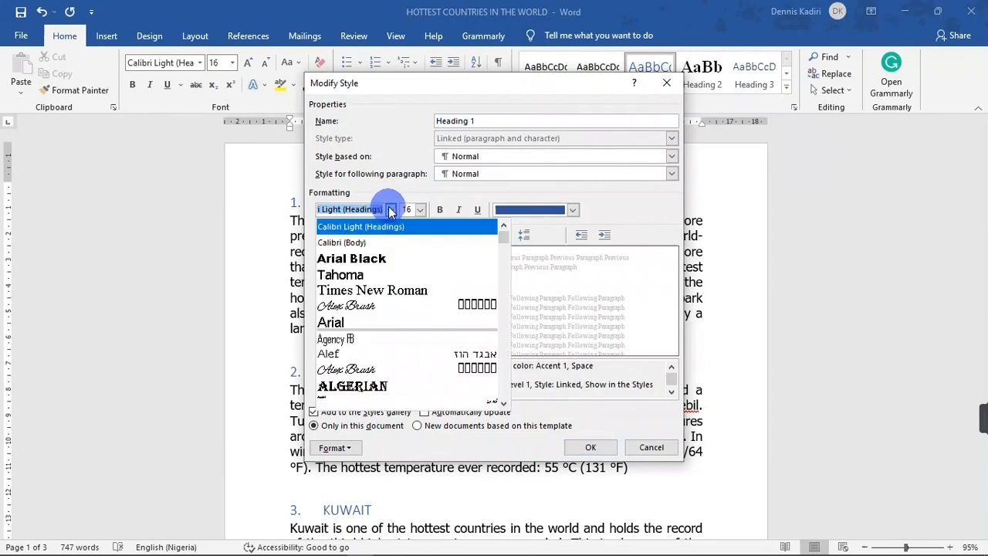
pyautogui.click(377, 256)
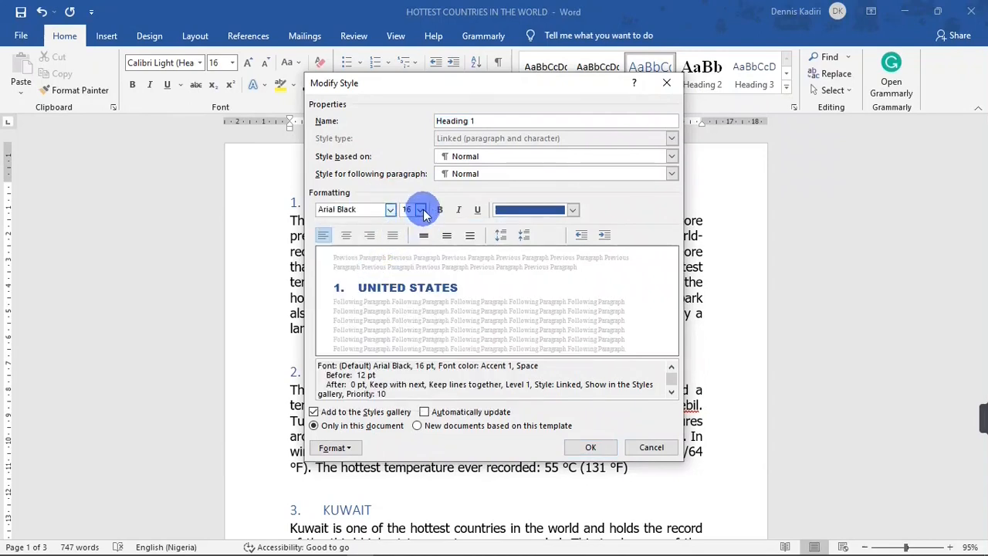
pyautogui.click(421, 209)
pyautogui.click(409, 280)
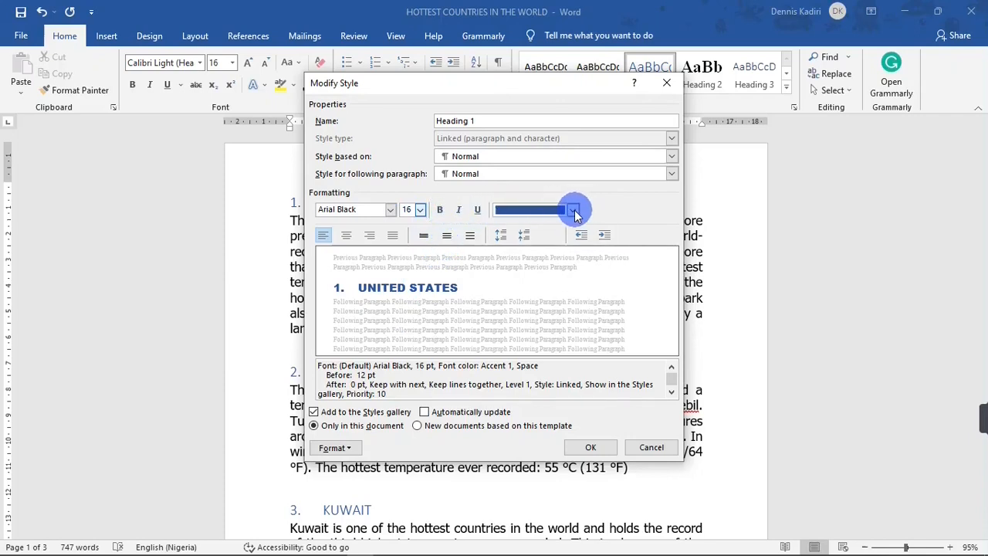
pyautogui.click(575, 212)
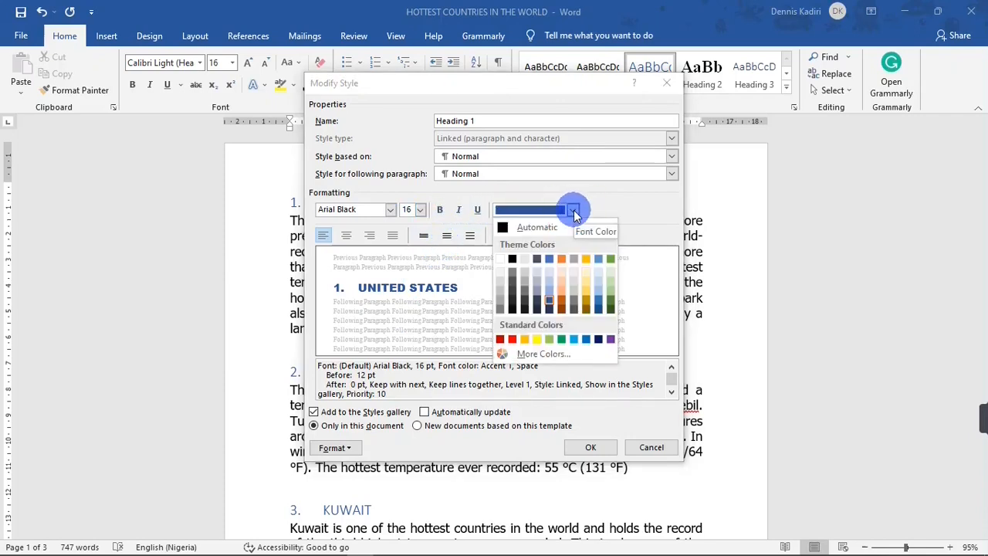
pyautogui.click(512, 340)
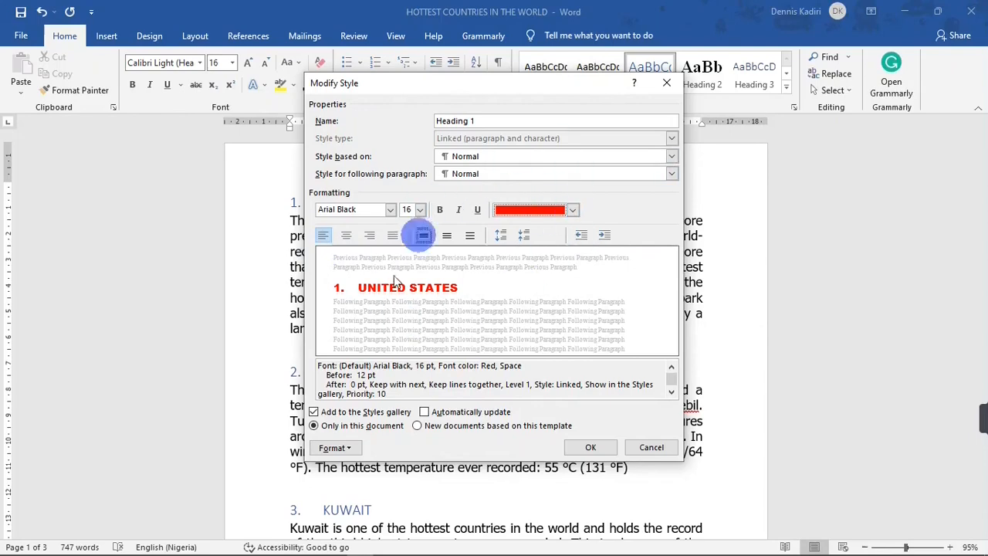
pyautogui.click(588, 447)
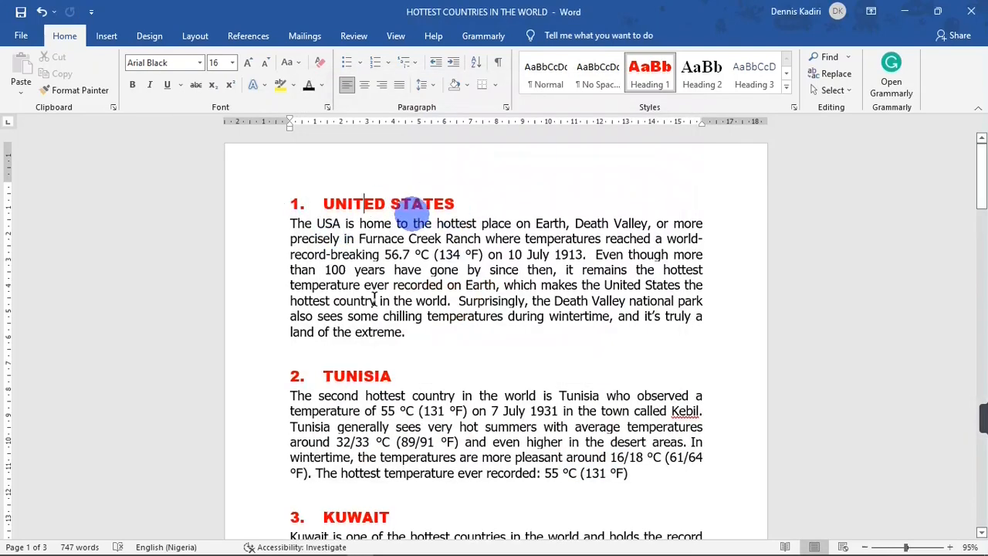
# Insert a page break before the UNITED STATES heading to create a blank first page
pyautogui.moveTo(977, 165)
pyautogui.mouseDown()
pyautogui.moveTo(974, 291)
pyautogui.moveTo(978, 133)
pyautogui.mouseUp()
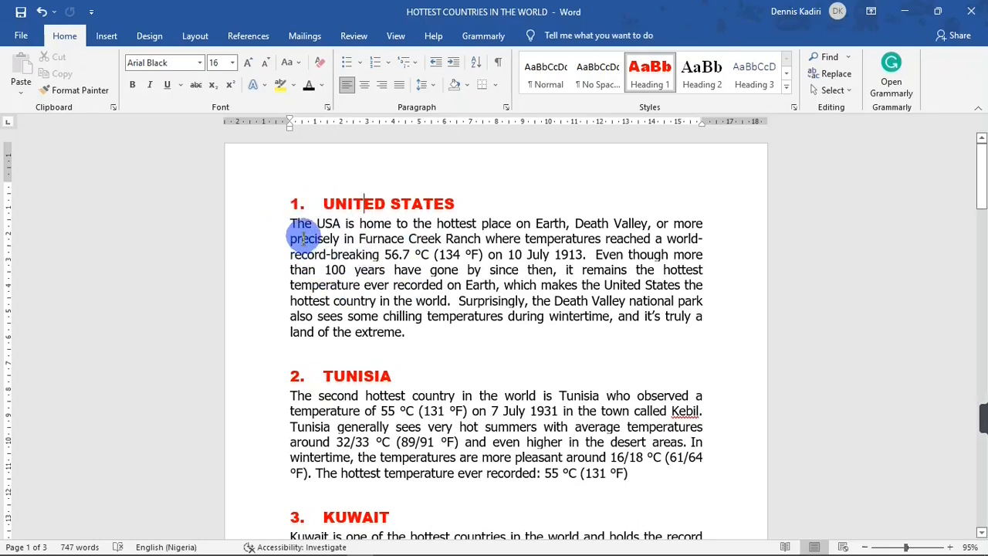
pyautogui.click(291, 204)
pyautogui.click(292, 205)
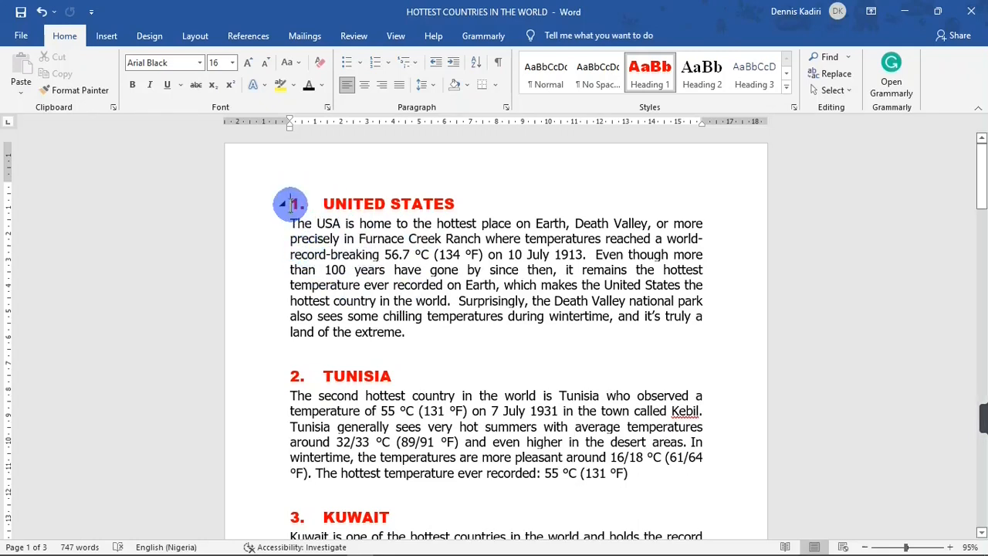
pyautogui.hotkey('ctrl', 'Return')
pyautogui.moveTo(980, 235); pyautogui.dragTo(977, 148)
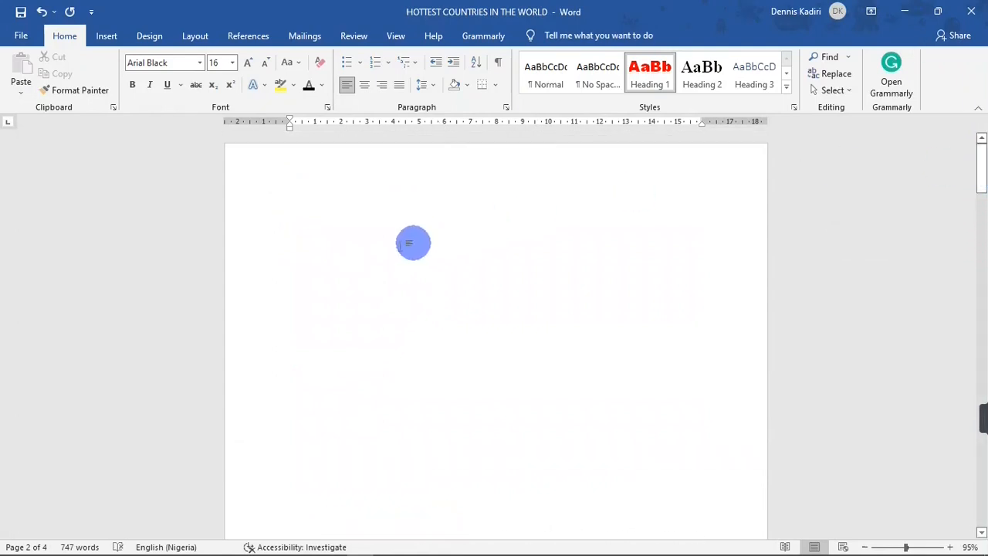
# Insert an Automatic Table 1 table of contents on the blank first page
pyautogui.click(316, 200)
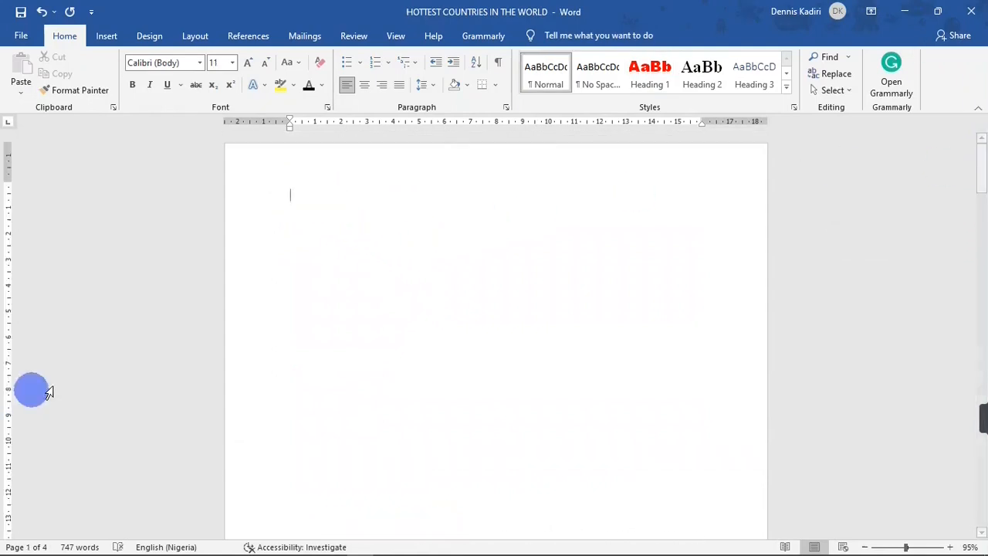
pyautogui.click(255, 37)
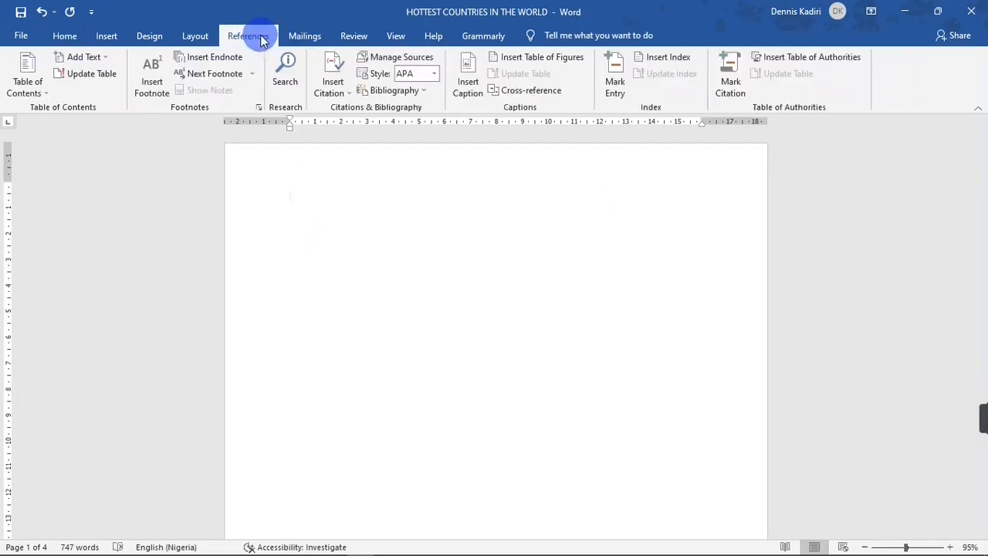
pyautogui.click(31, 76)
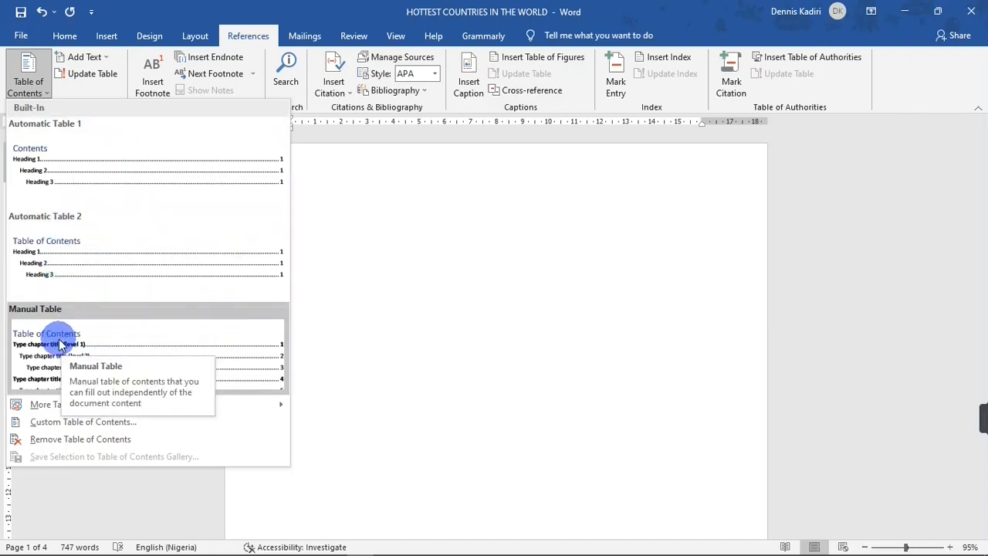
pyautogui.click(187, 154)
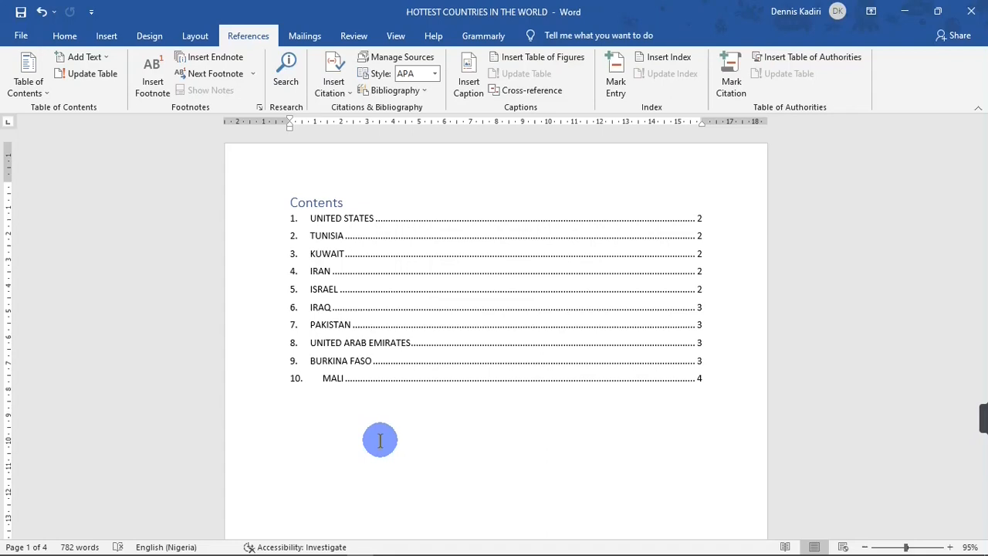
# Show the Navigation Pane beside the document
pyautogui.hotkey('alt', 'h')
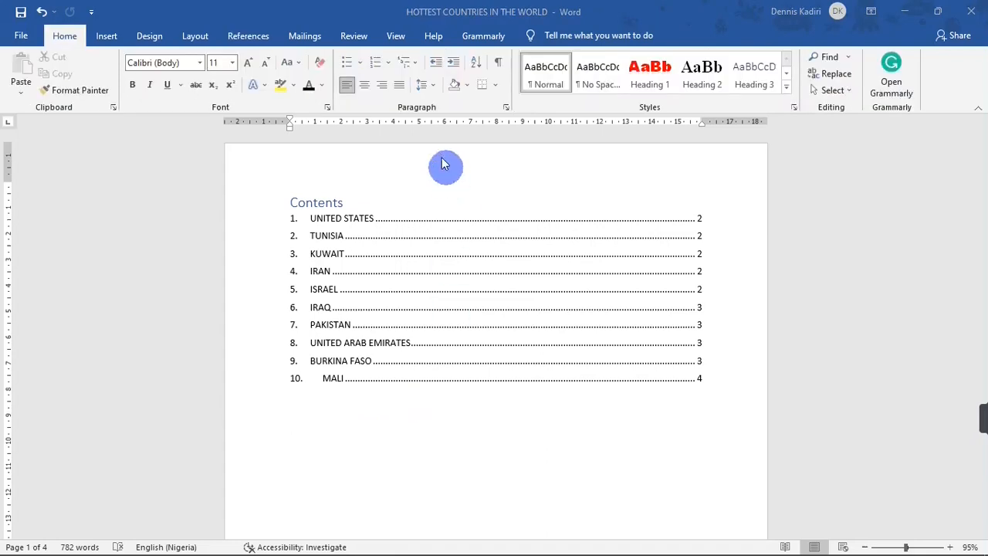
pyautogui.click(395, 36)
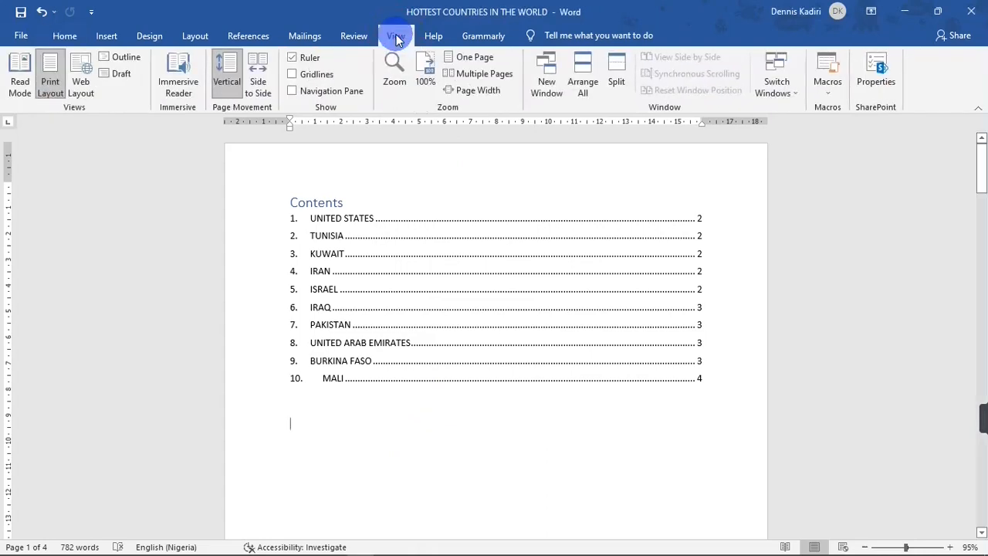
pyautogui.click(295, 90)
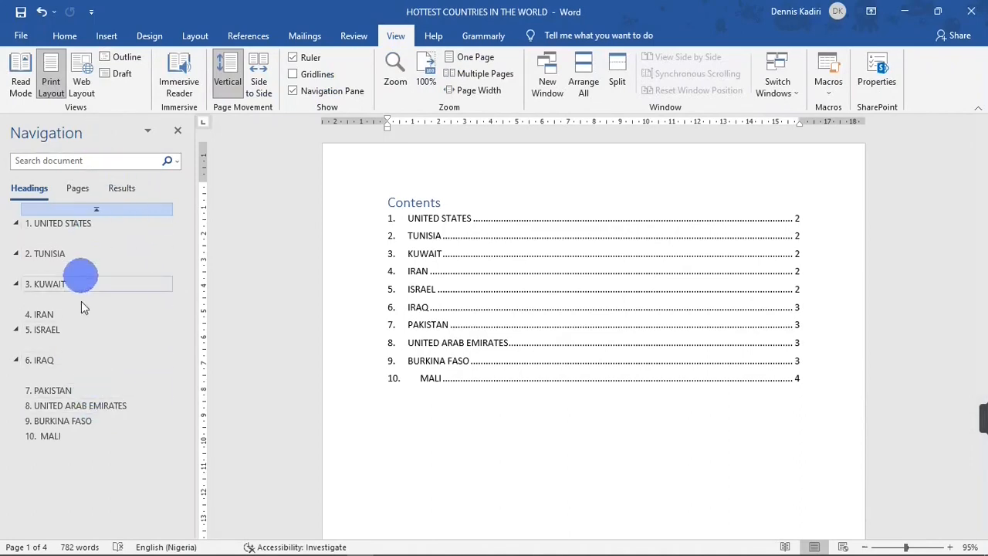
# Use the heading navigation to go to the PAKISTAN, TUNISIA and IRAN sections in turn
pyautogui.moveTo(75, 411)
pyautogui.mouseDown()
pyautogui.moveTo(90, 380)
pyautogui.moveTo(88, 347)
pyautogui.moveTo(97, 430)
pyautogui.moveTo(84, 275)
pyautogui.moveTo(67, 369)
pyautogui.moveTo(68, 253)
pyautogui.moveTo(51, 386)
pyautogui.moveTo(91, 331)
pyautogui.moveTo(77, 392)
pyautogui.mouseUp()
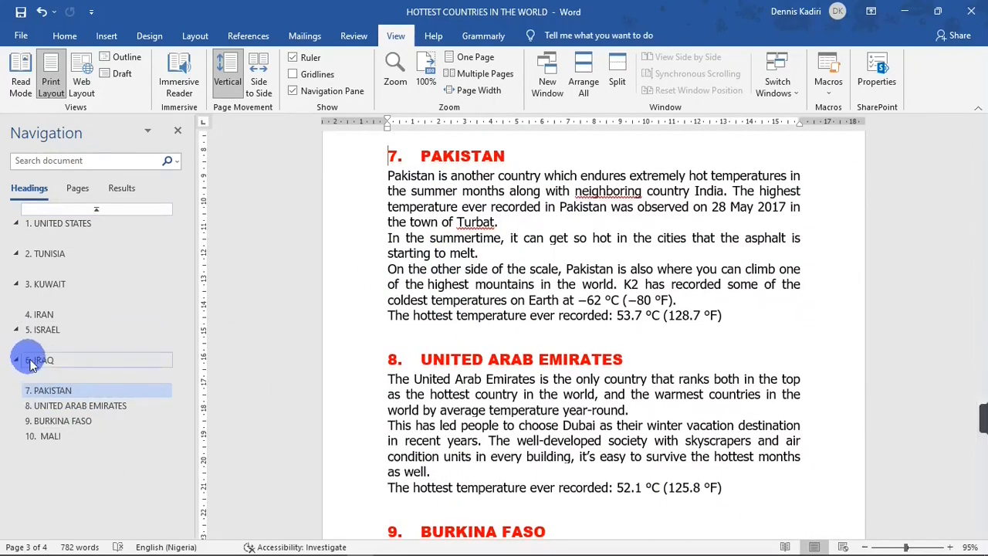
pyautogui.click(54, 255)
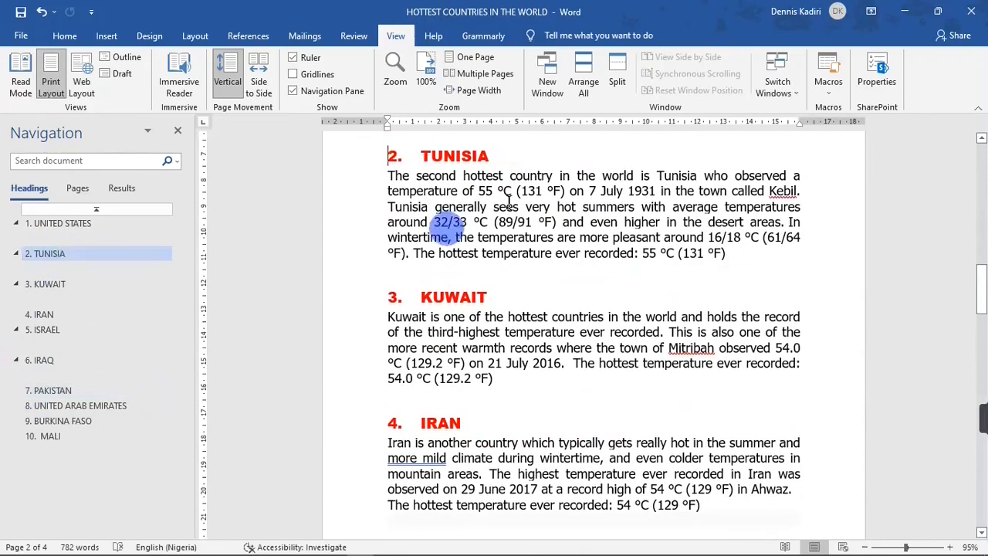
pyautogui.click(146, 314)
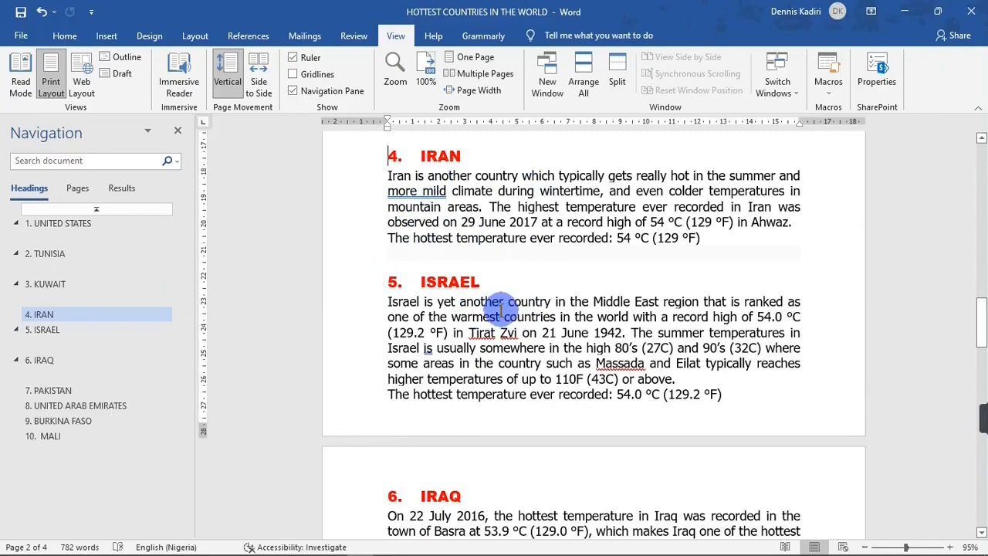
# Hide the Navigation Pane and return to the TUNISIA section
pyautogui.click(177, 133)
pyautogui.scroll(5, 390, 366)
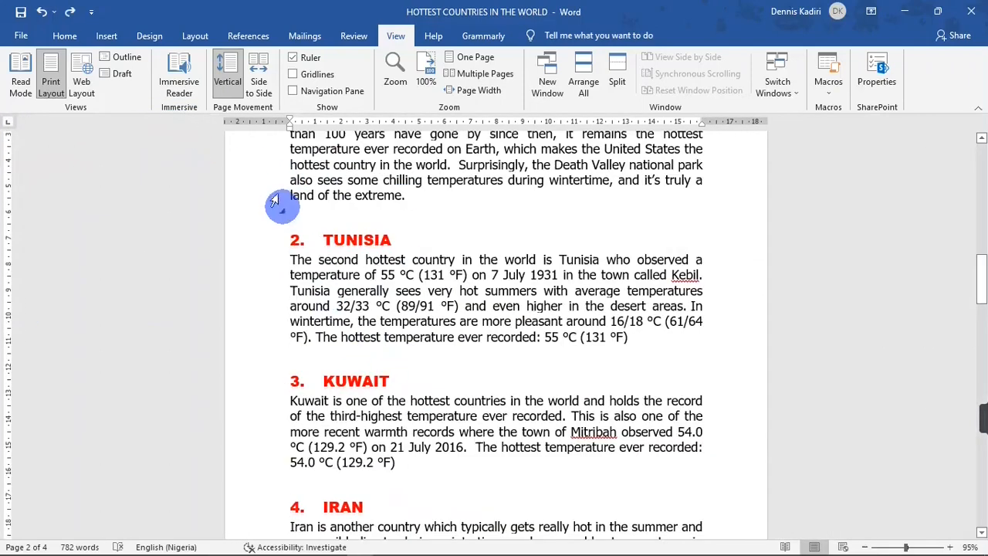
# Try two built-in style sets on the document, one with light blue headings and one with plain black headings
pyautogui.click(156, 39)
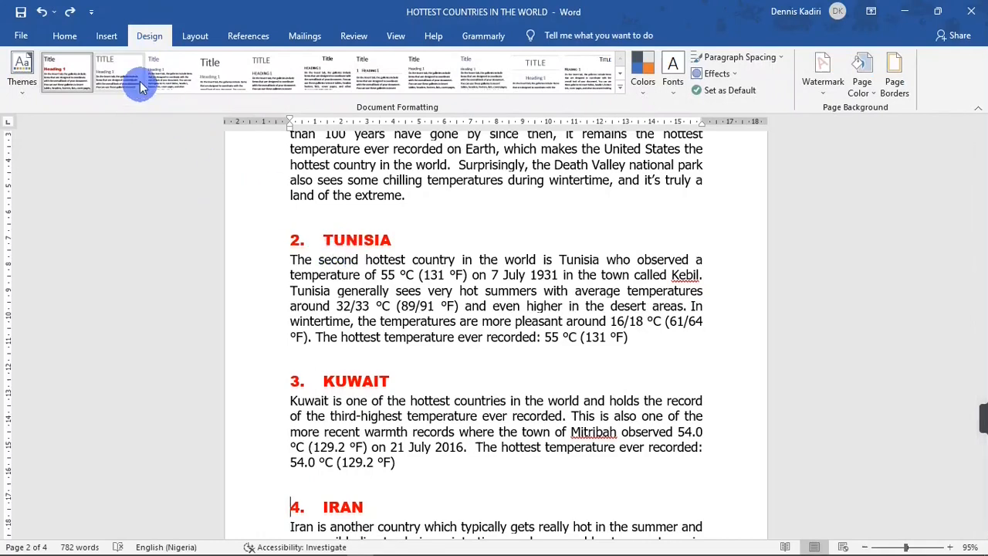
pyautogui.click(171, 69)
pyautogui.click(319, 406)
pyautogui.moveTo(980, 278)
pyautogui.mouseDown()
pyautogui.moveTo(974, 137)
pyautogui.moveTo(977, 285)
pyautogui.mouseUp()
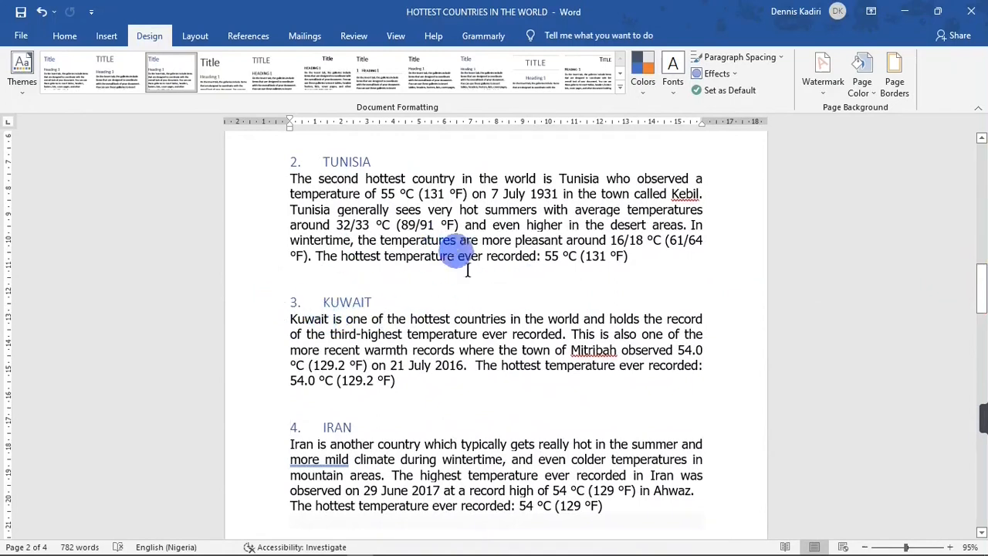
pyautogui.click(598, 74)
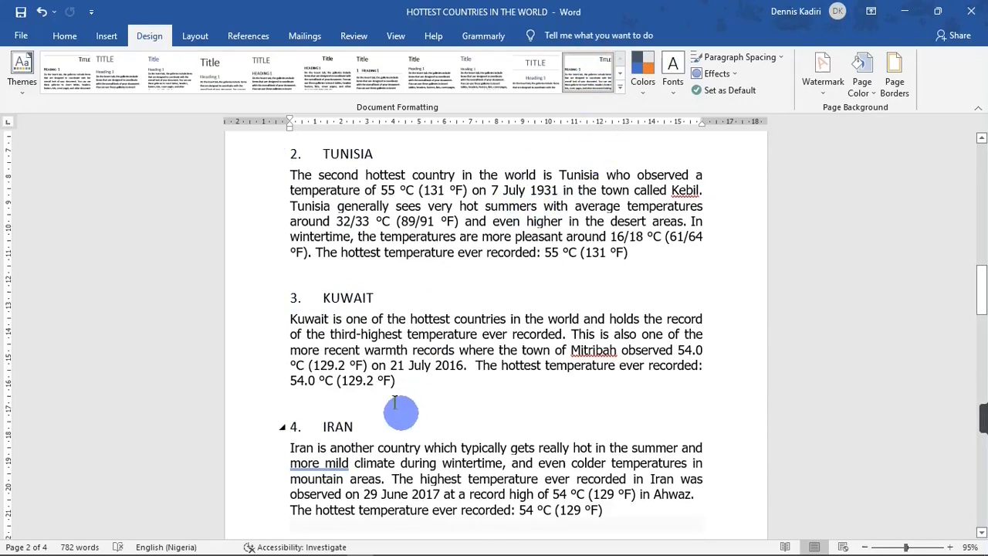
# Apply the built-in style set that shows headings as white text on solid blue bars
pyautogui.click(620, 86)
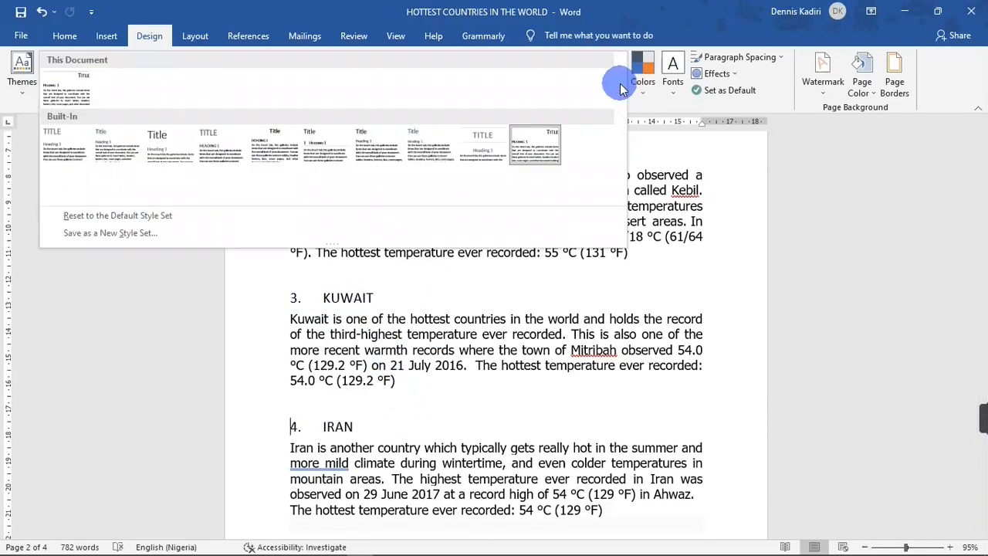
pyautogui.click(183, 177)
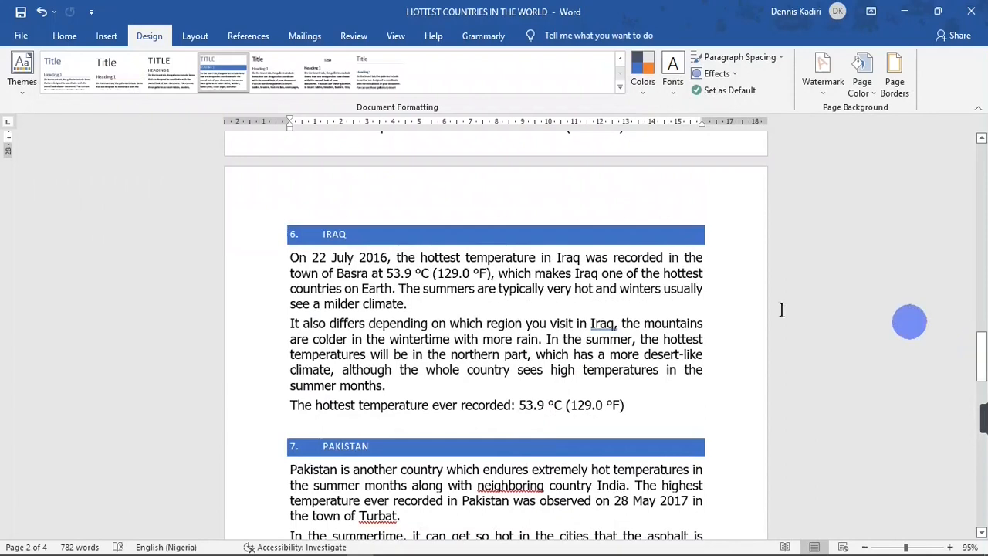
pyautogui.click(643, 68)
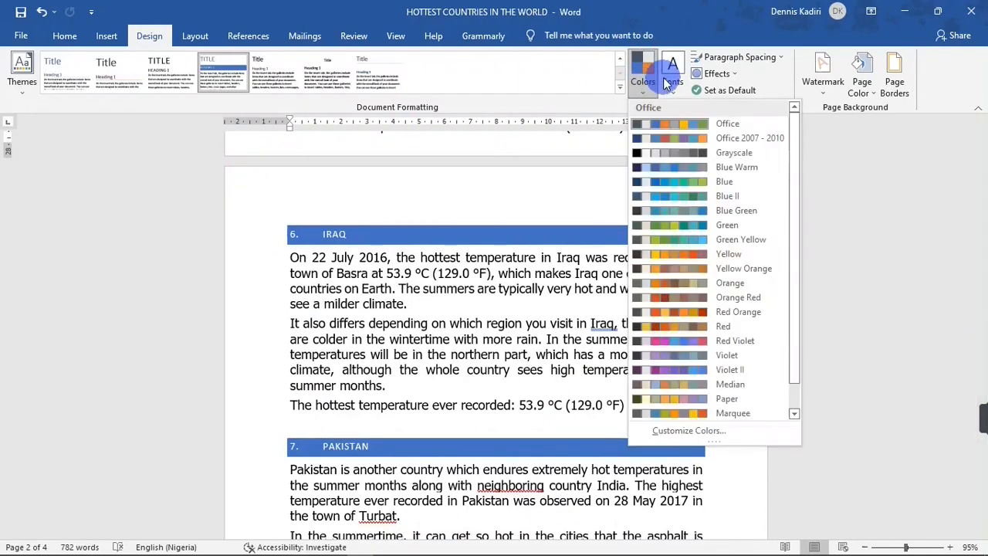
pyautogui.click(666, 84)
pyautogui.click(542, 408)
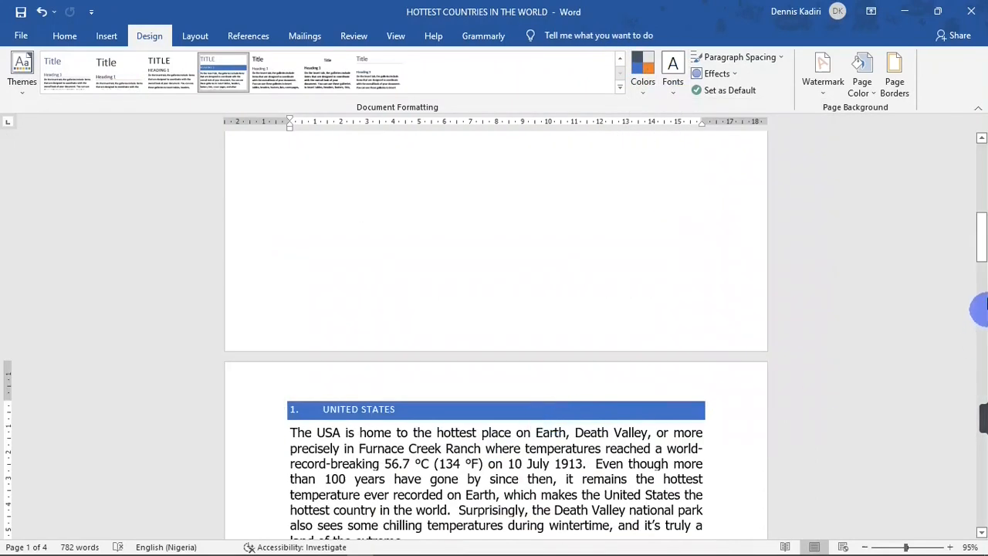
pyautogui.moveTo(981, 202); pyautogui.dragTo(975, 267)
pyautogui.click(408, 305)
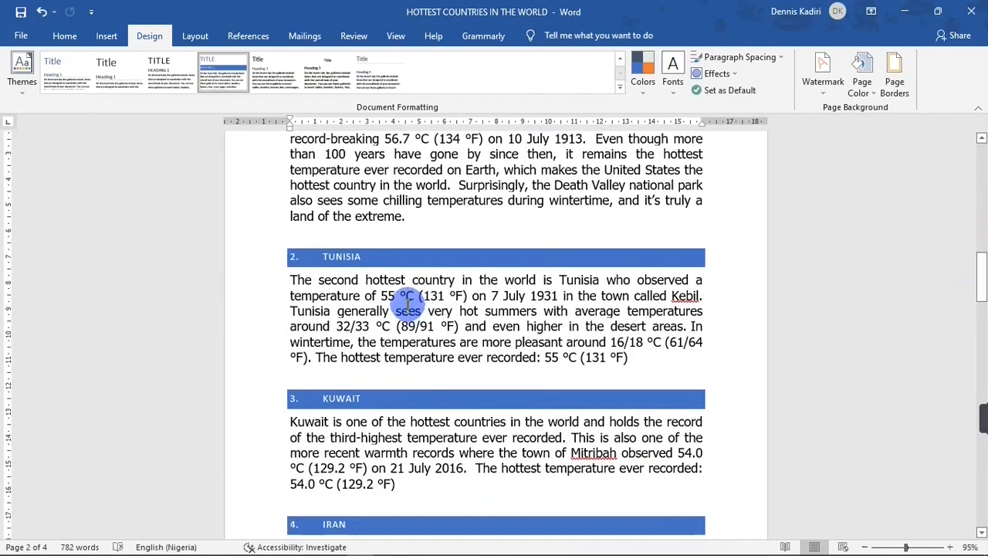